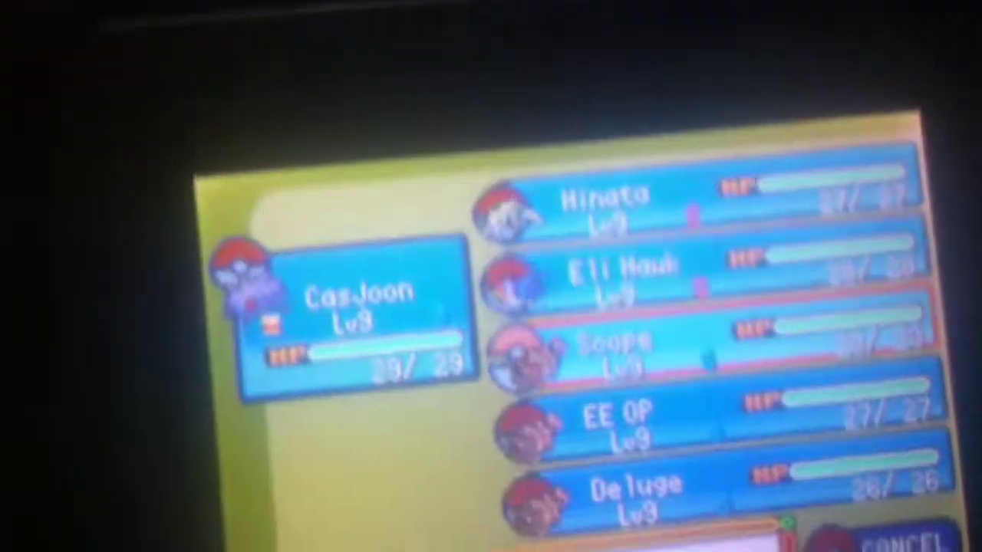
key(Up)
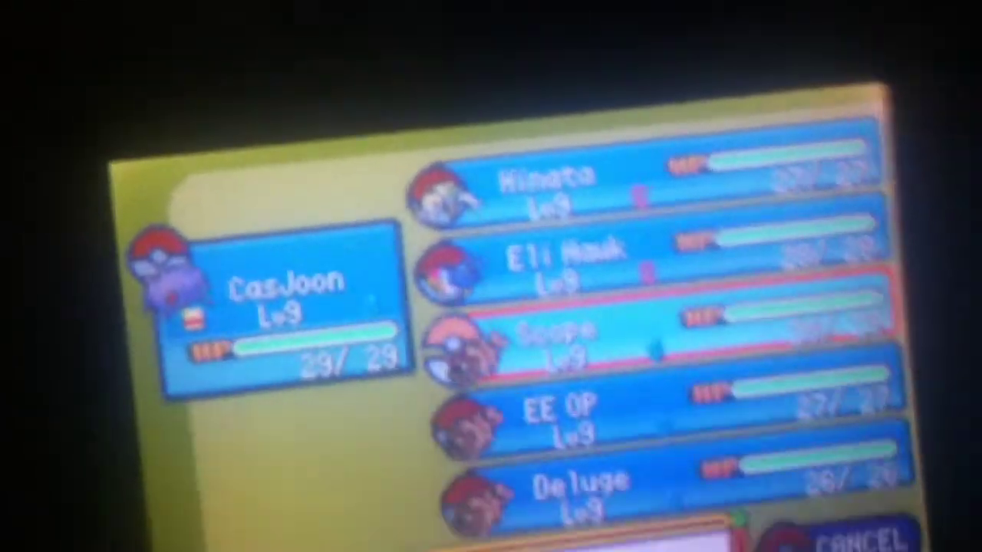